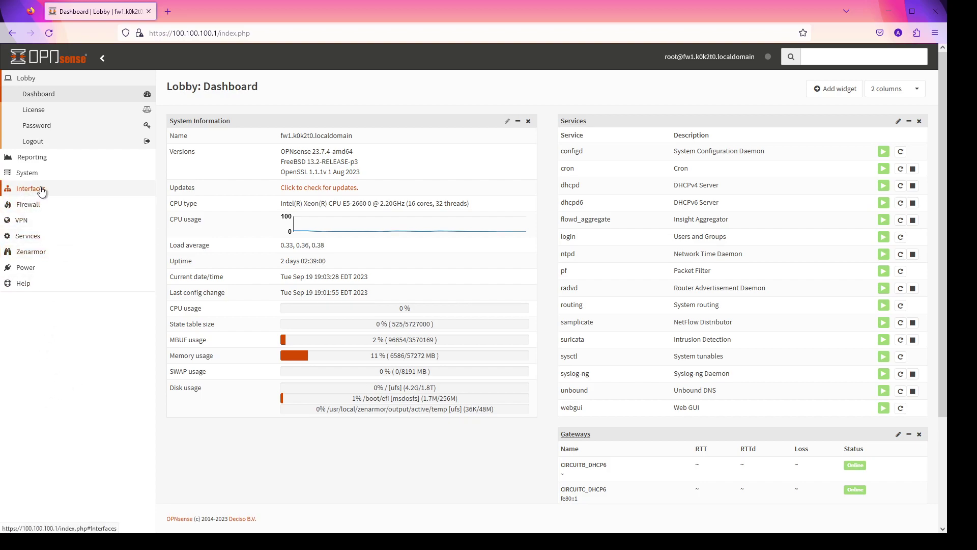
- Open the firewall's outbound NAT settings page
click(31, 205)
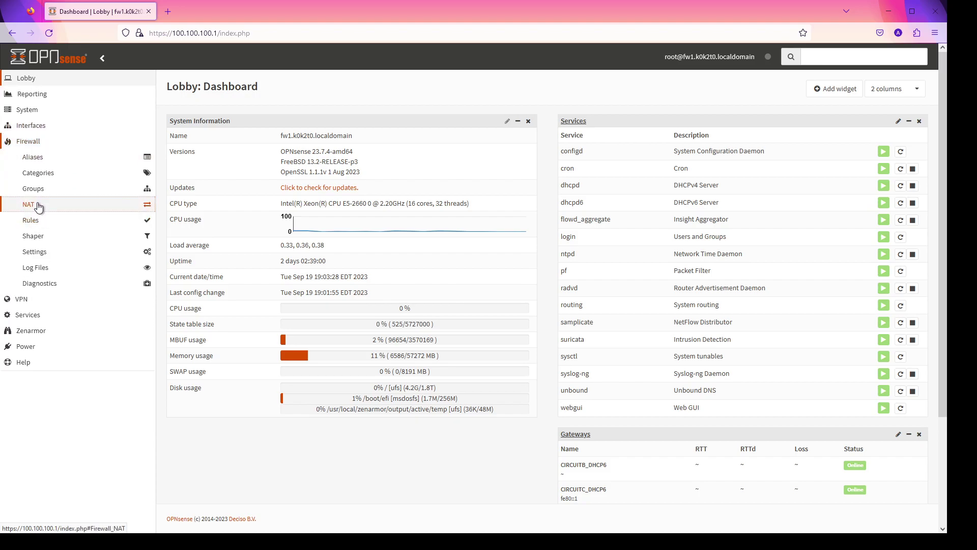
click(38, 206)
click(53, 250)
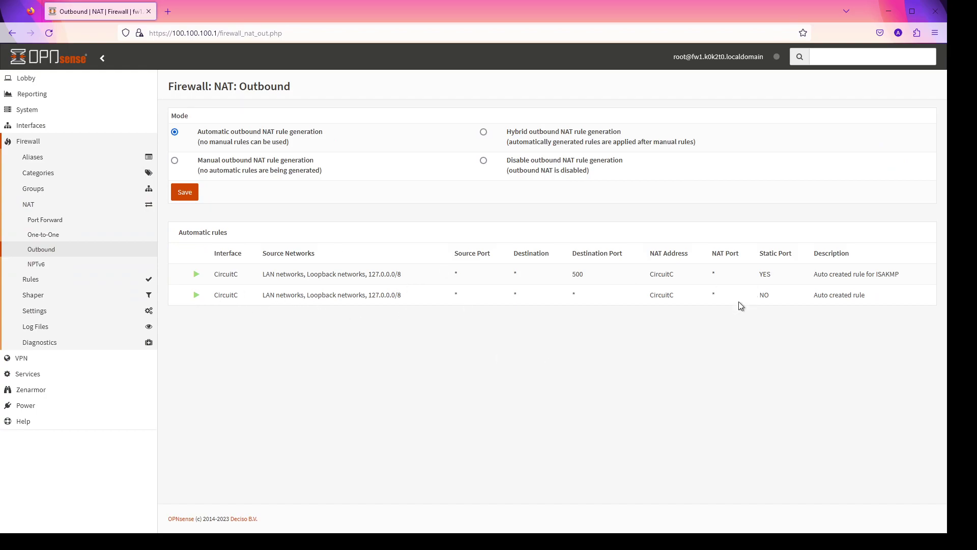
- Examine the two automatically created outbound NAT rules, especially their static port settings
drag(215, 275, 777, 269)
click(552, 354)
click(765, 273)
drag(213, 299, 880, 294)
click(790, 354)
double_click(764, 295)
click(761, 340)
- Switch the outbound NAT mode to manual rule generation and save the mode
click(175, 160)
click(188, 195)
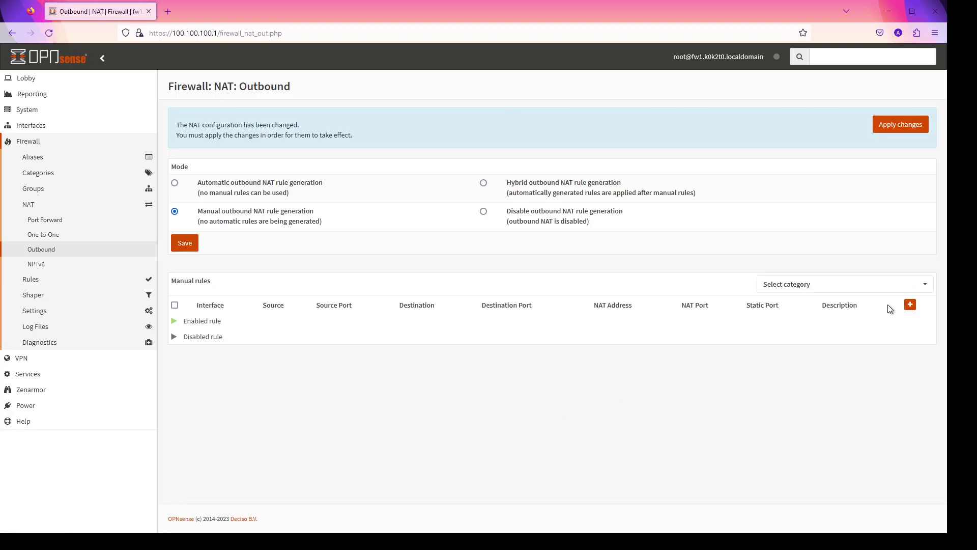
- Add a manual outbound NAT rule, keeping CircuitC as its interface and choosing LAN net as the source address
click(911, 305)
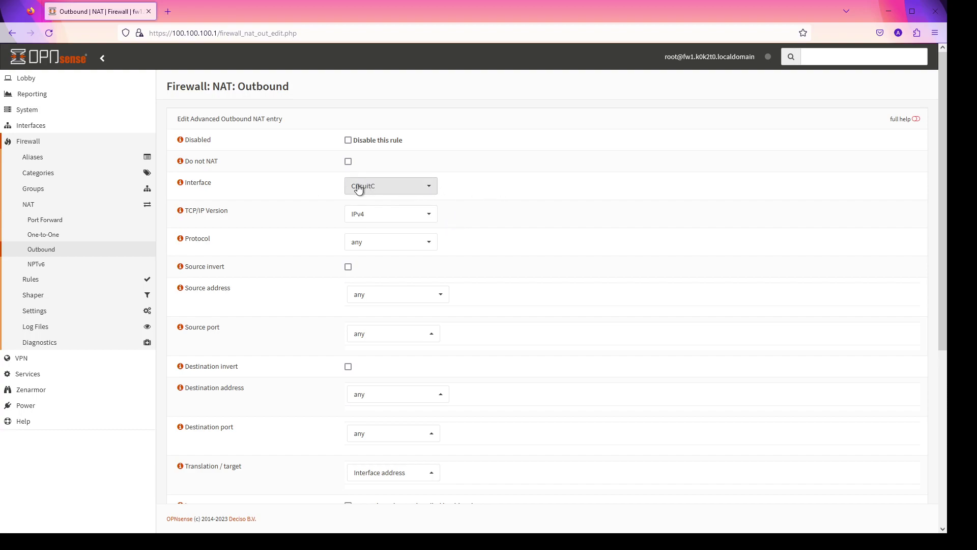
click(424, 191)
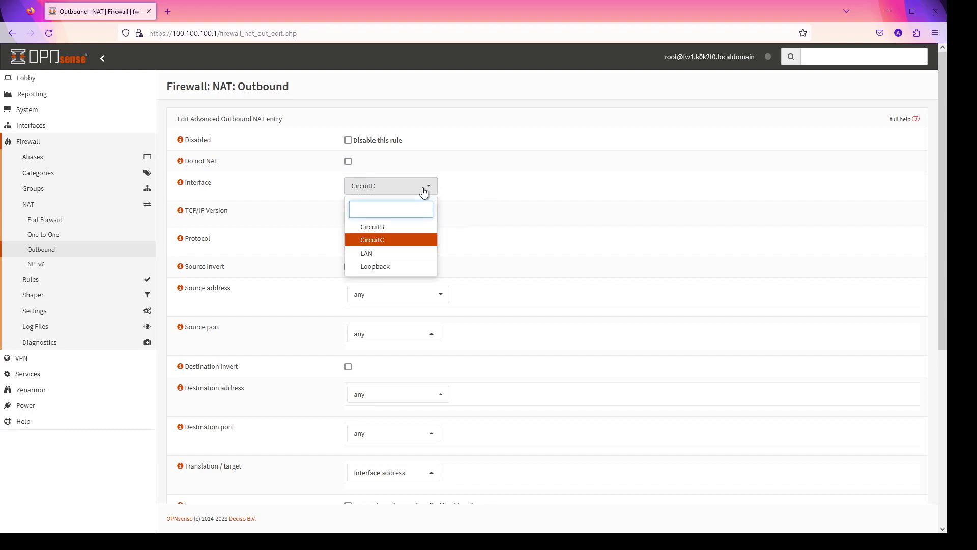
click(424, 190)
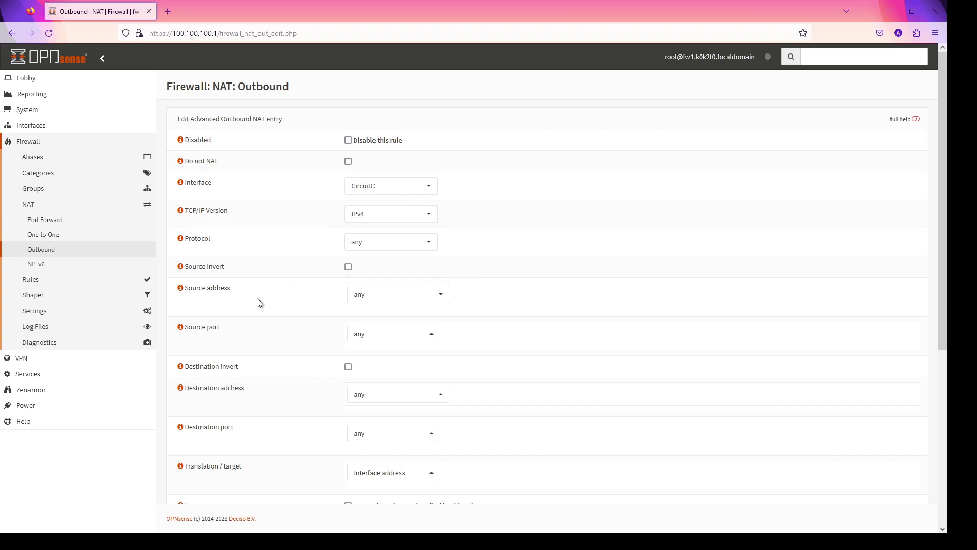
click(437, 297)
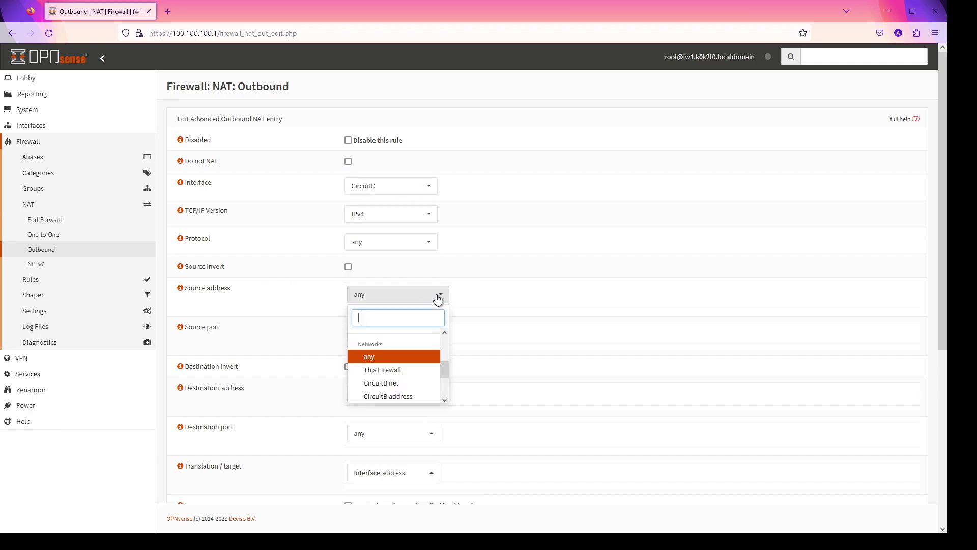
scroll(404, 372, down, 3)
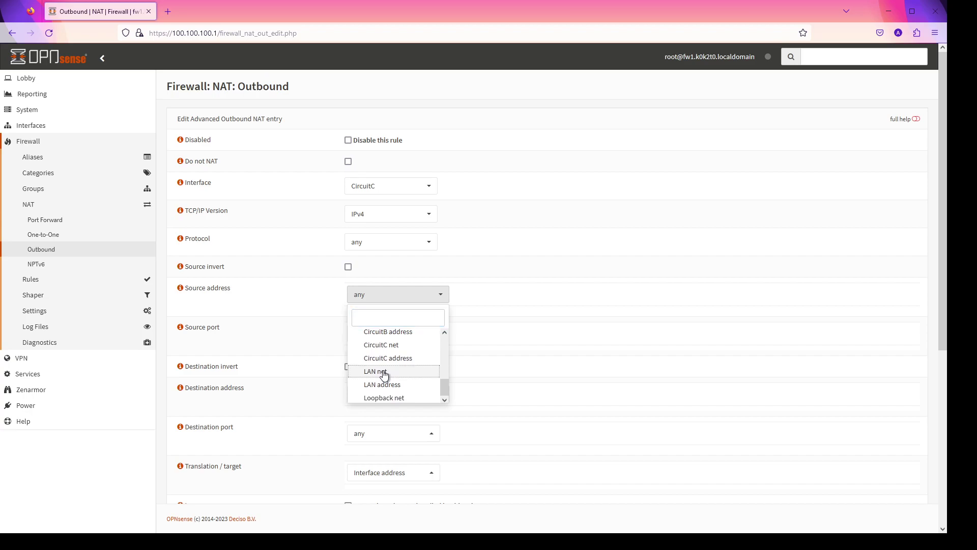
click(406, 371)
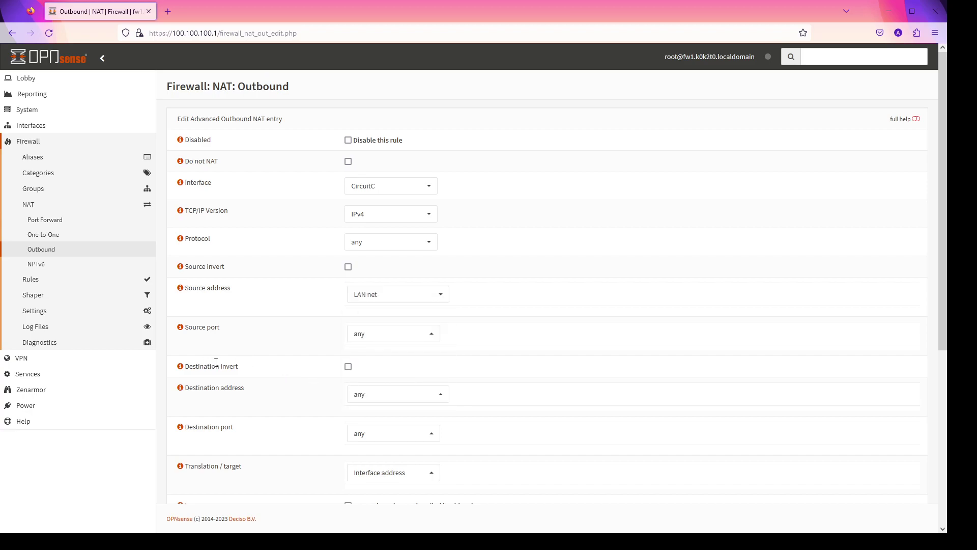
- Set the rule's translation target to CircuitC address
scroll(216, 362, down, 2)
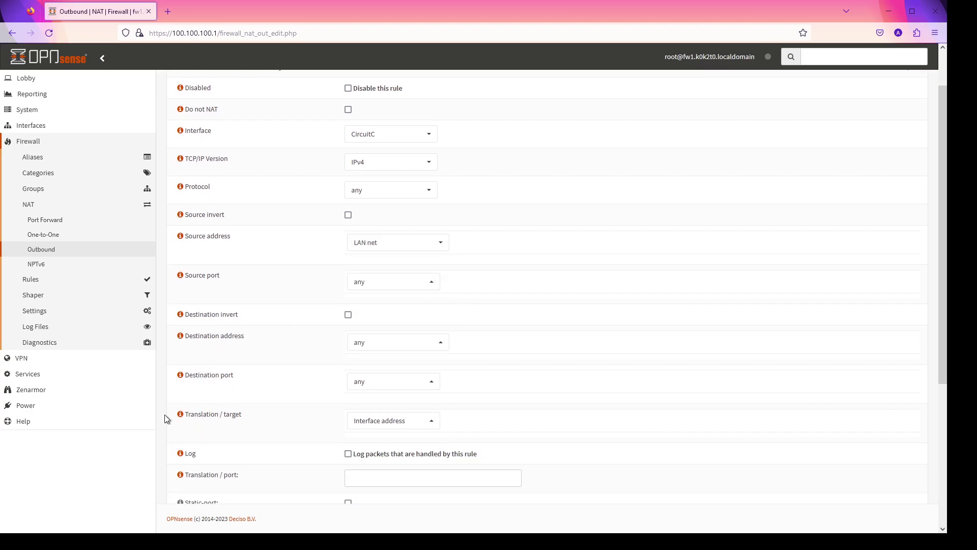
click(414, 425)
click(412, 396)
click(412, 392)
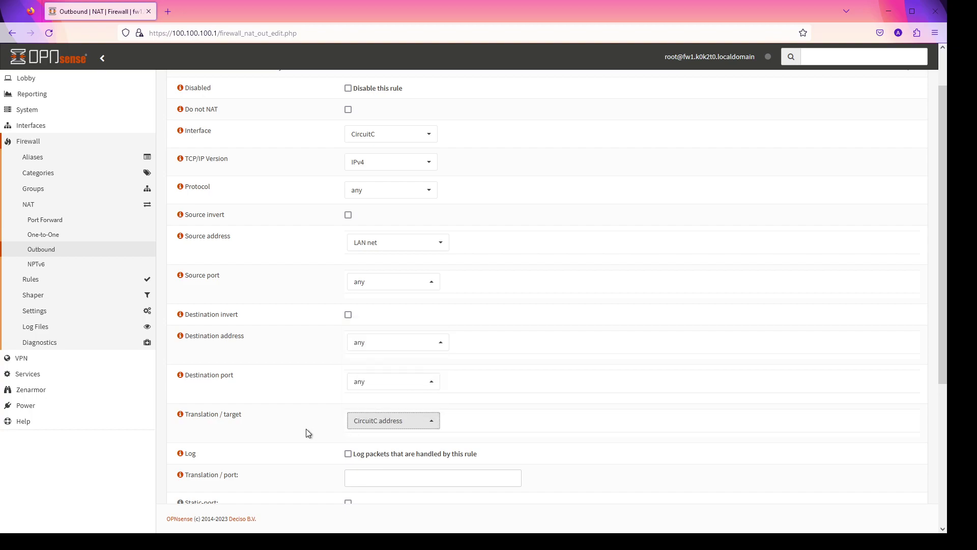
click(412, 420)
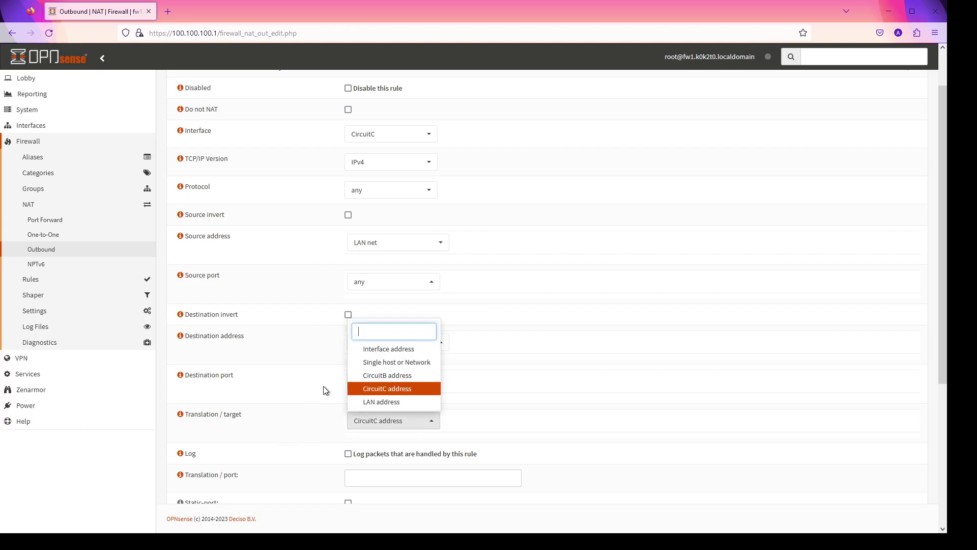
click(292, 433)
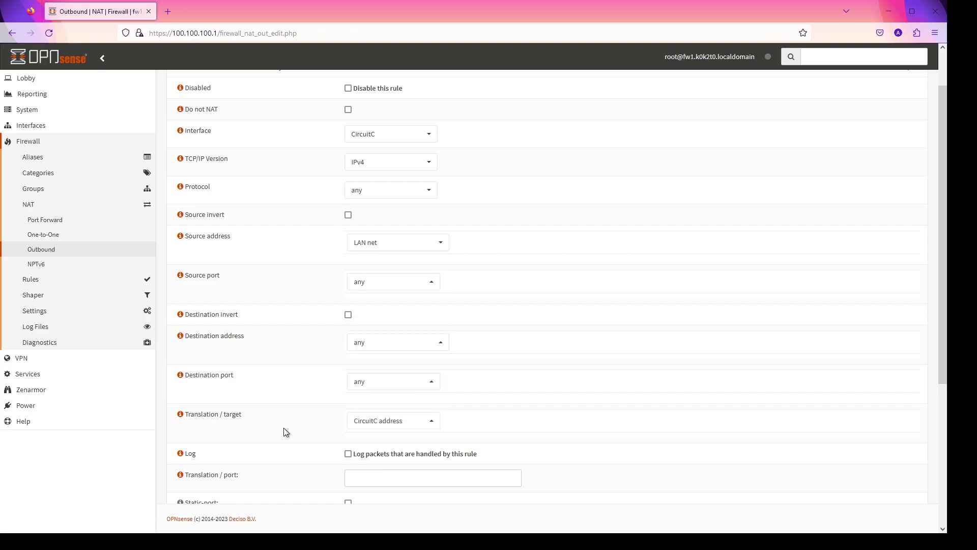
- Enable static port for the rule, describe it as "NAT type 2/Open NAT", and save it
scroll(283, 432, down, 2)
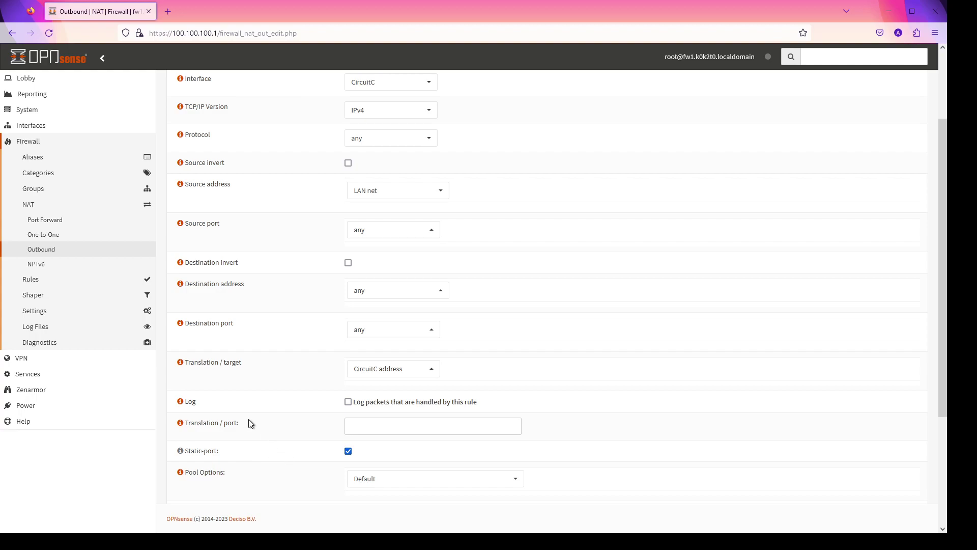
scroll(251, 425, down, 4)
scroll(260, 473, down, 3)
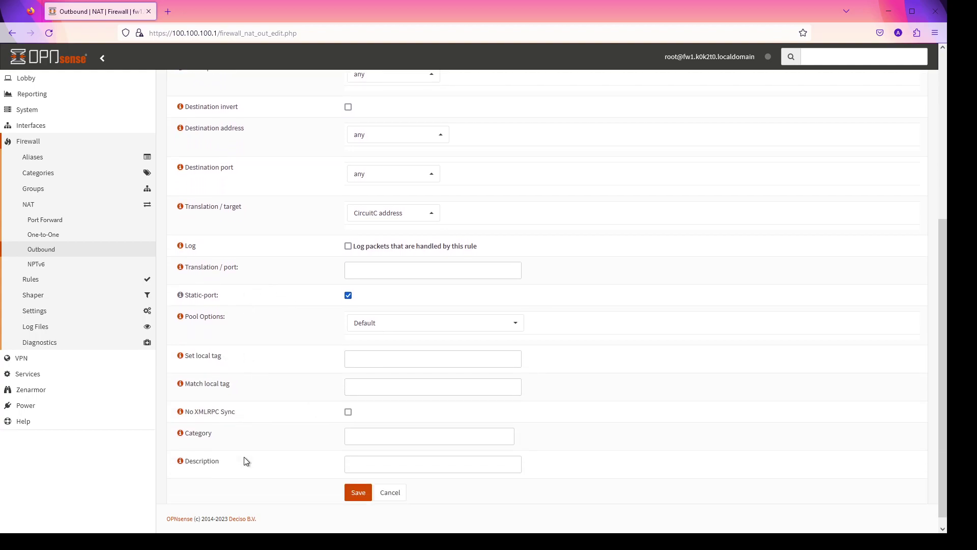
click(389, 449)
text(Nat)
key(BackSpace)
key(BackSpace)
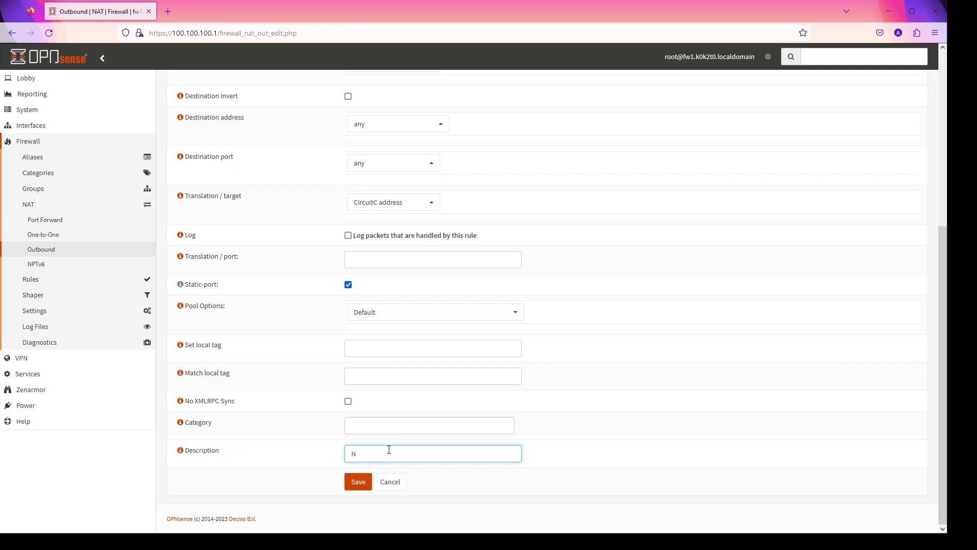
text(AT type 2/Open NAT)
click(358, 482)
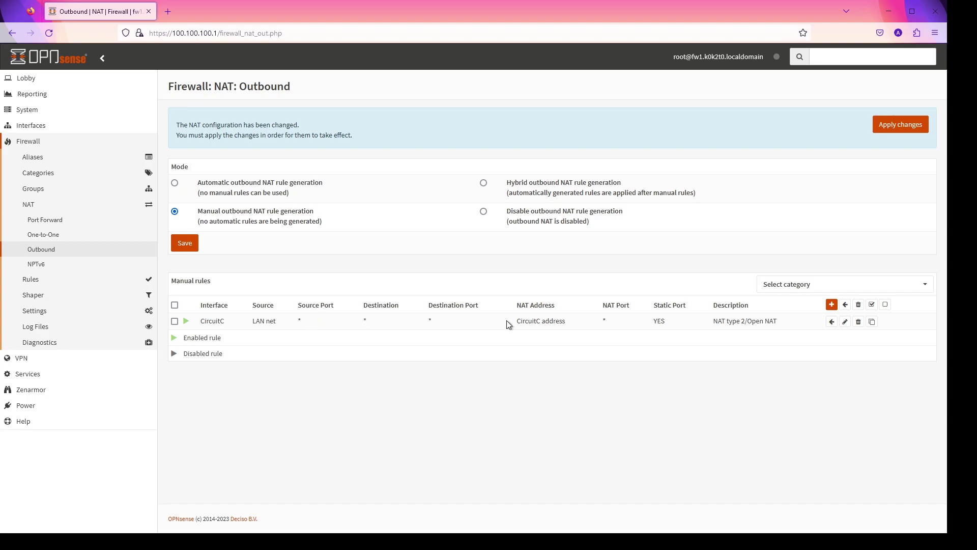
- Check the new rule's NAT address and static port setting, and apply the pending NAT configuration changes
drag(517, 322, 565, 325)
drag(657, 322, 676, 327)
click(710, 498)
click(912, 132)
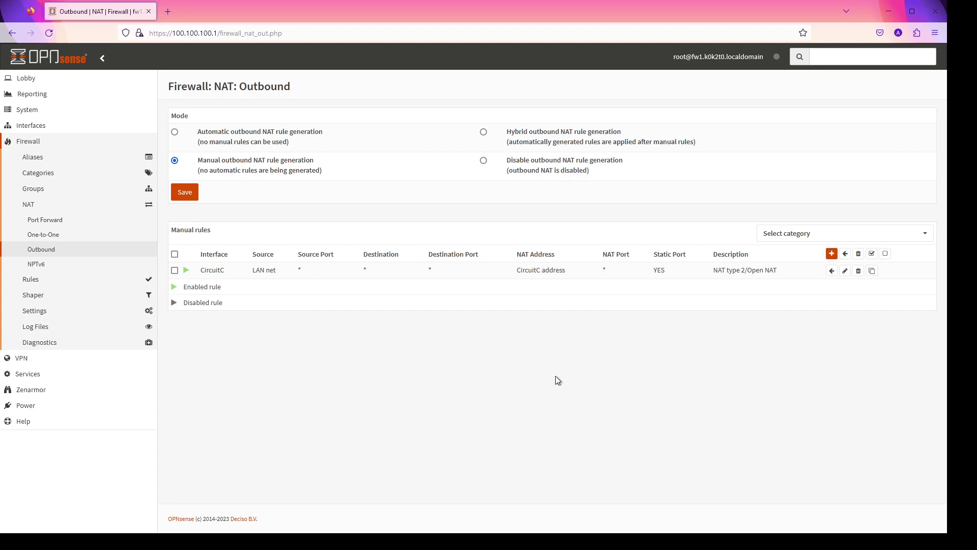
drag(252, 273, 670, 277)
click(585, 388)
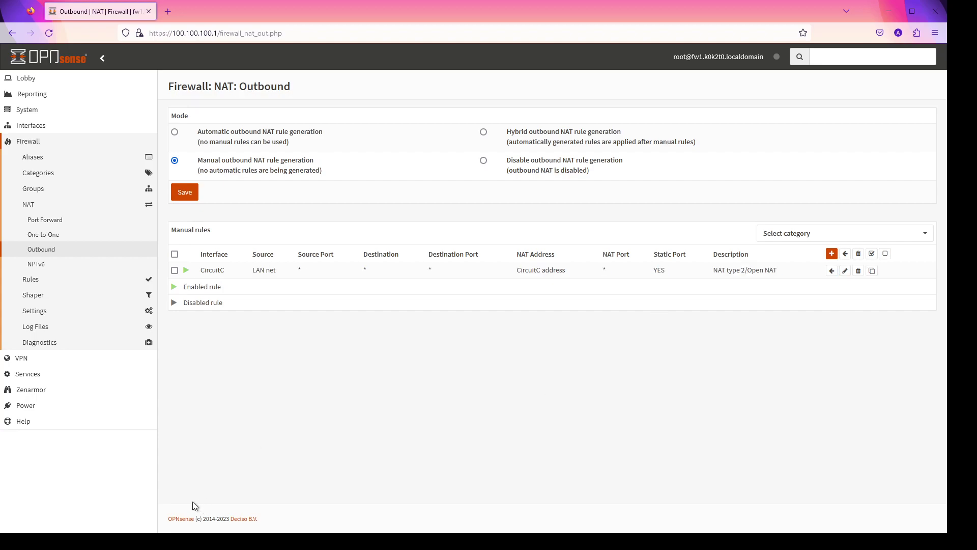